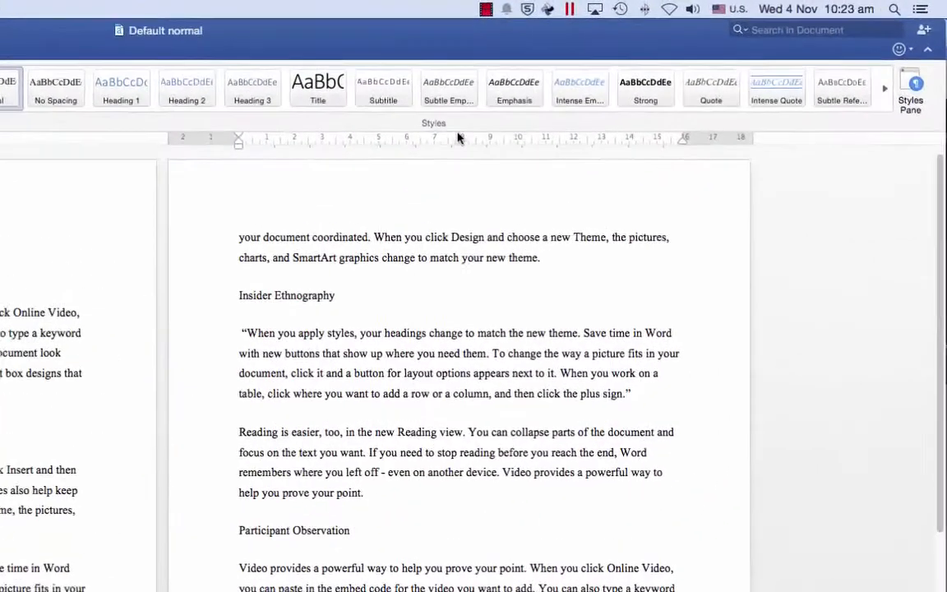
- Show the Styles pane
{"action": "left_click", "coordinate": [914, 91]}
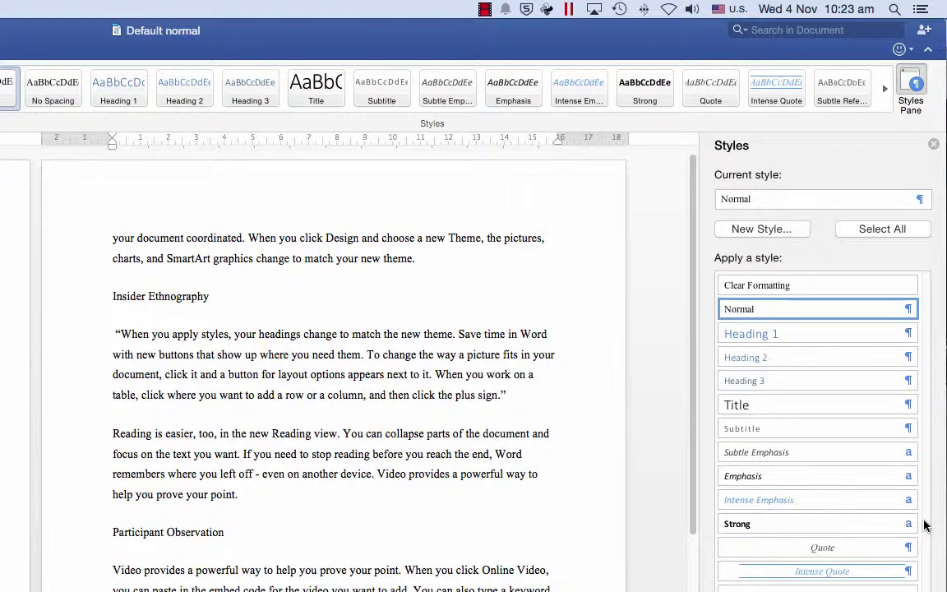
- Try the Quote style on the quotation under Insider Ethnography and the Strong style on its word "headings", restoring Normal after each
{"action": "scroll", "coordinate": [203, 385], "scroll_direction": "down", "scroll_amount": 1}
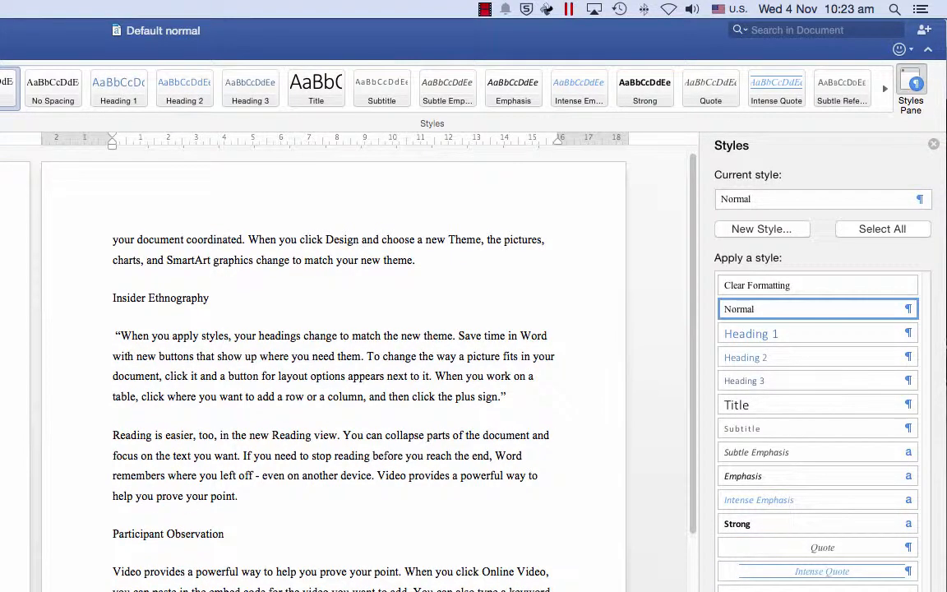
{"action": "left_click", "coordinate": [813, 549]}
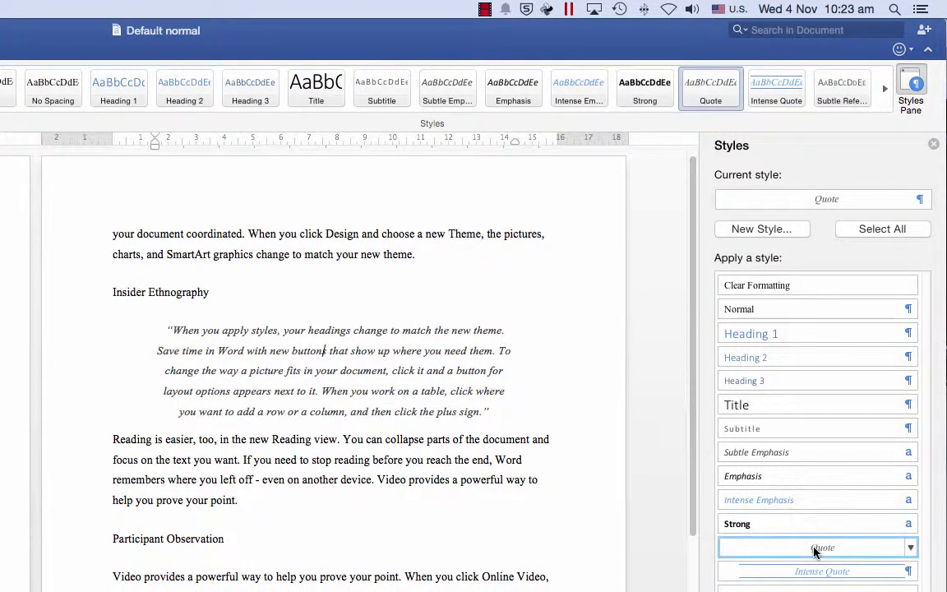
{"action": "left_click", "coordinate": [774, 310]}
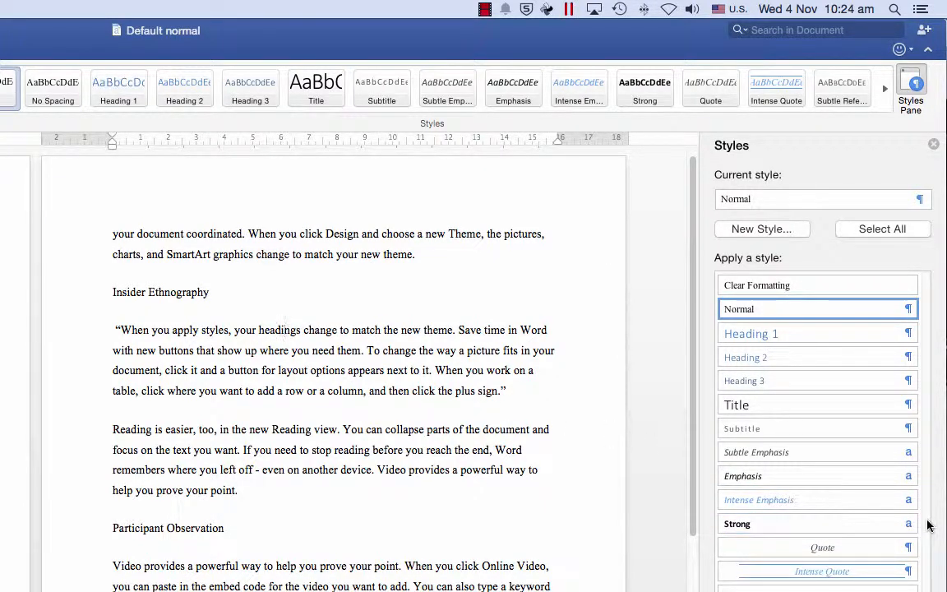
{"action": "left_click", "coordinate": [783, 524]}
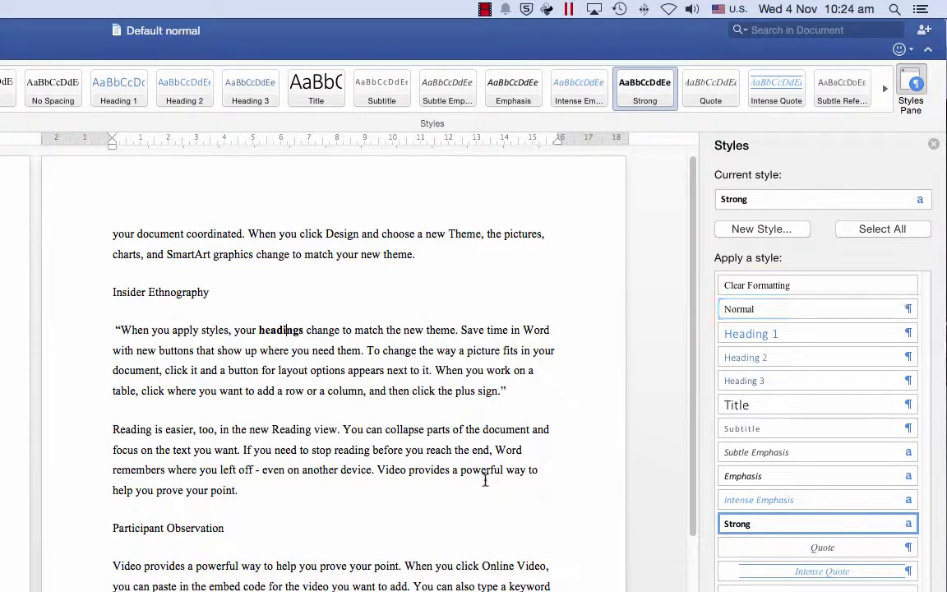
{"action": "left_click", "coordinate": [752, 286]}
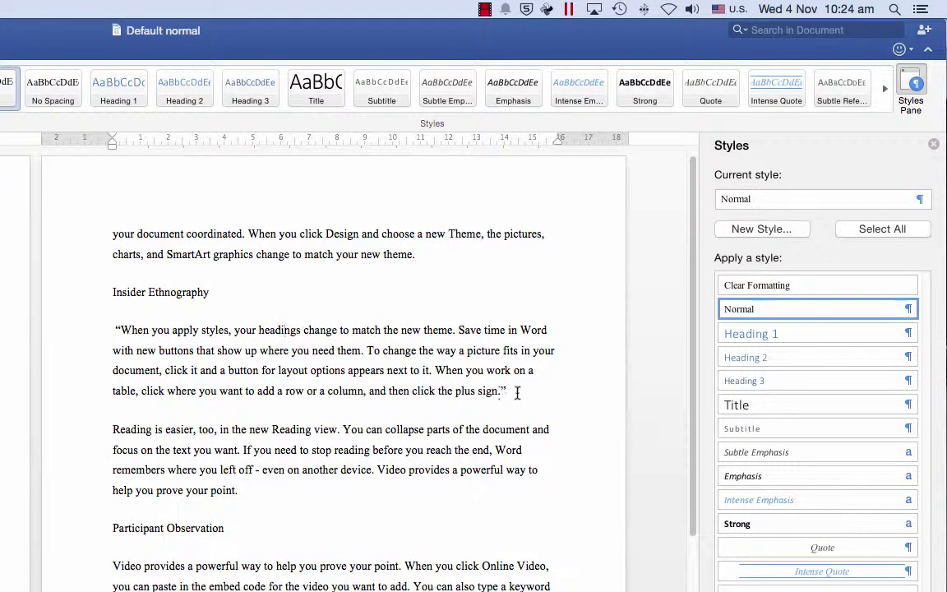
- Apply the Quote style to the quotation paragraph under Insider Ethnography
{"action": "left_click_drag", "start_coordinate": [517, 393], "coordinate": [69, 306]}
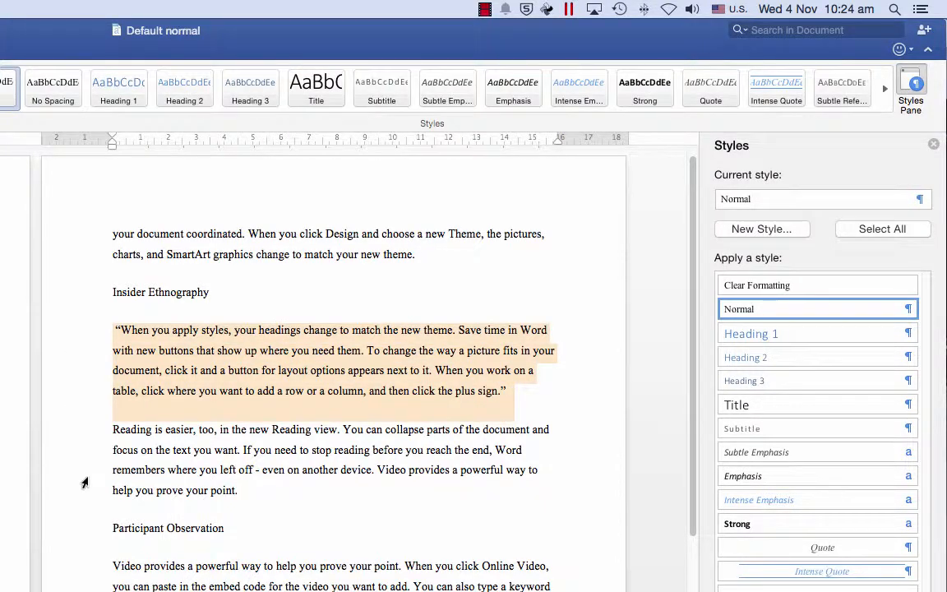
{"action": "scroll", "coordinate": [84, 483], "scroll_direction": "down", "scroll_amount": 1}
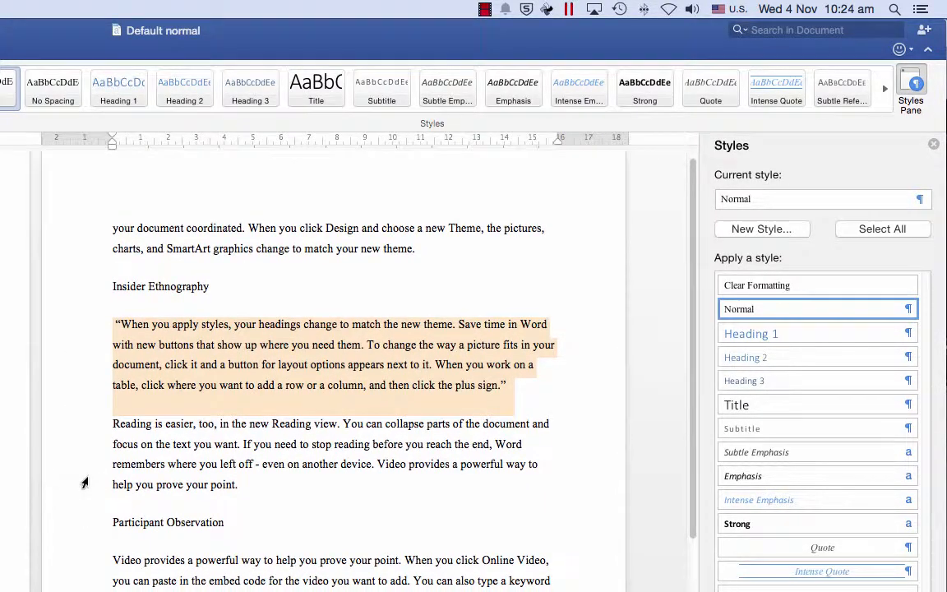
{"action": "left_click", "coordinate": [131, 465]}
{"action": "scroll", "coordinate": [146, 468], "scroll_direction": "up", "scroll_amount": 1}
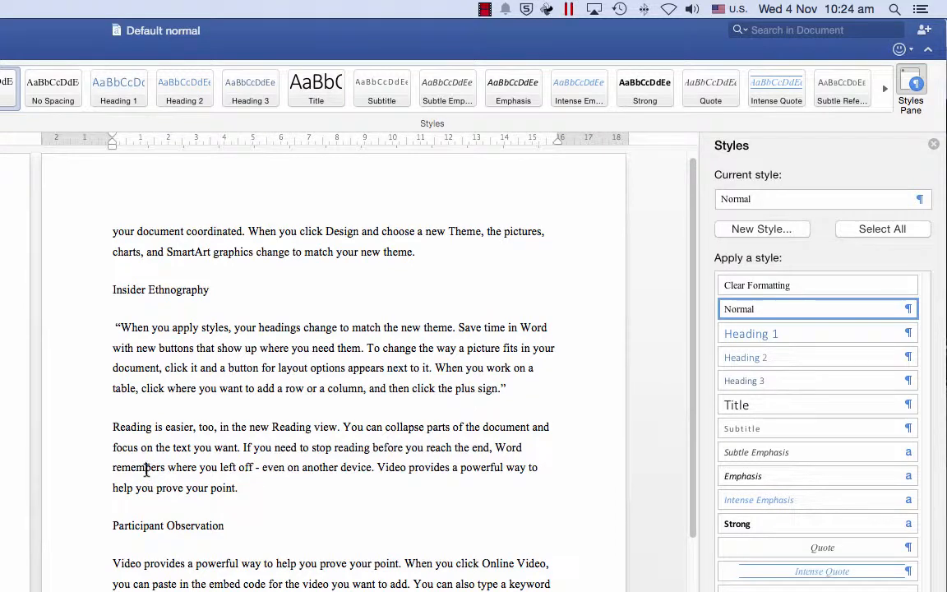
{"action": "scroll", "coordinate": [231, 353], "scroll_direction": "up", "scroll_amount": 1}
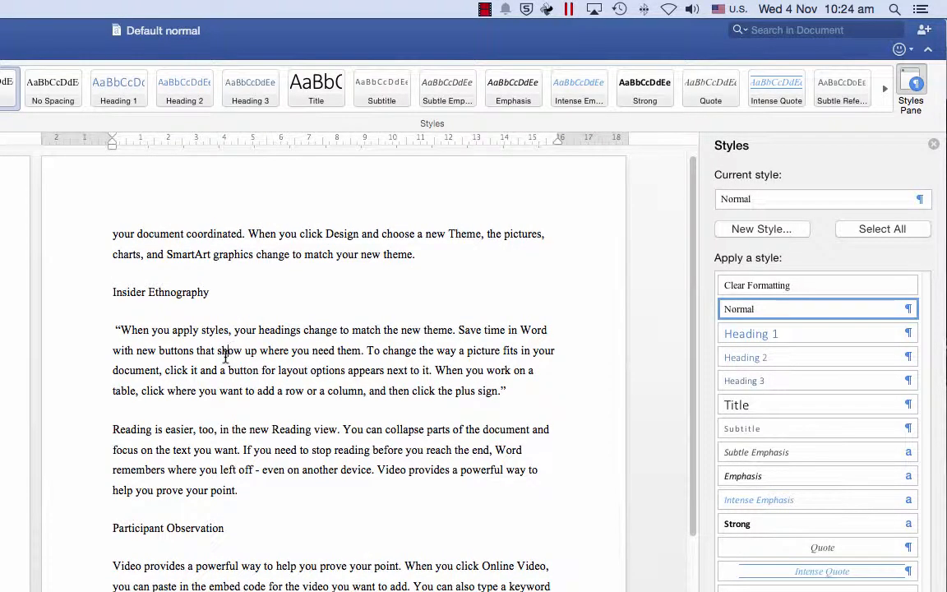
{"action": "left_click", "coordinate": [830, 549]}
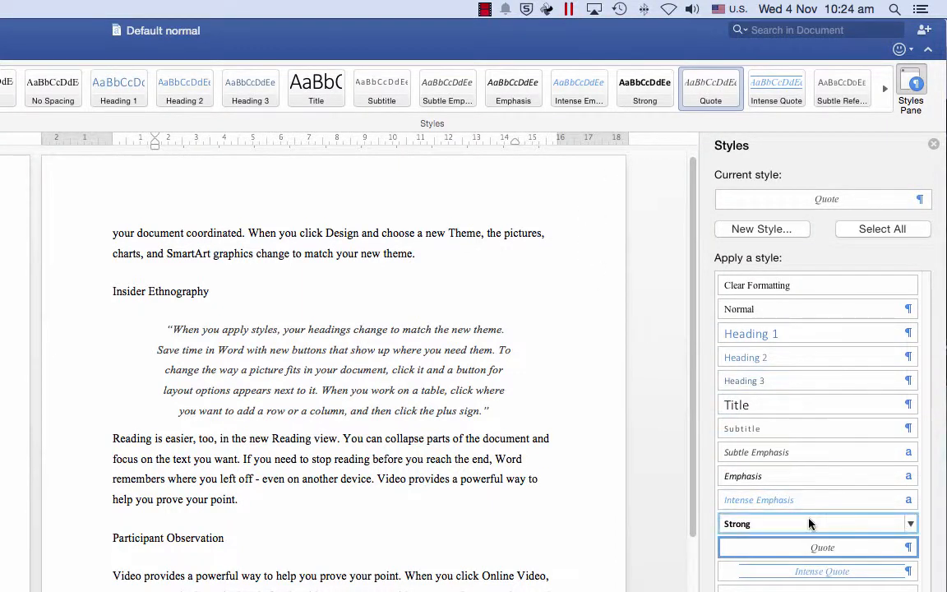
- Modify the Quote style so that its text is not italic
{"action": "left_click", "coordinate": [925, 199]}
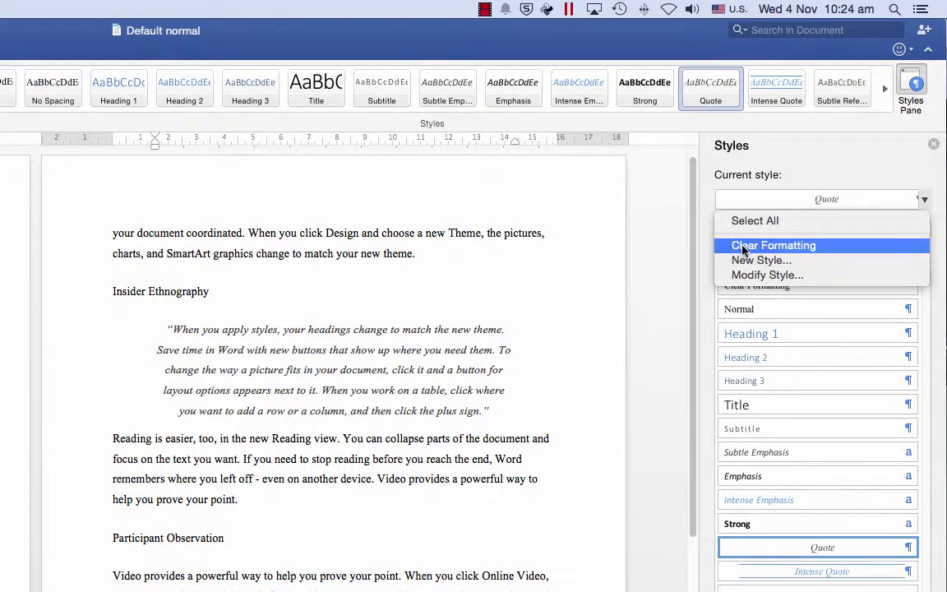
{"action": "left_click", "coordinate": [731, 277]}
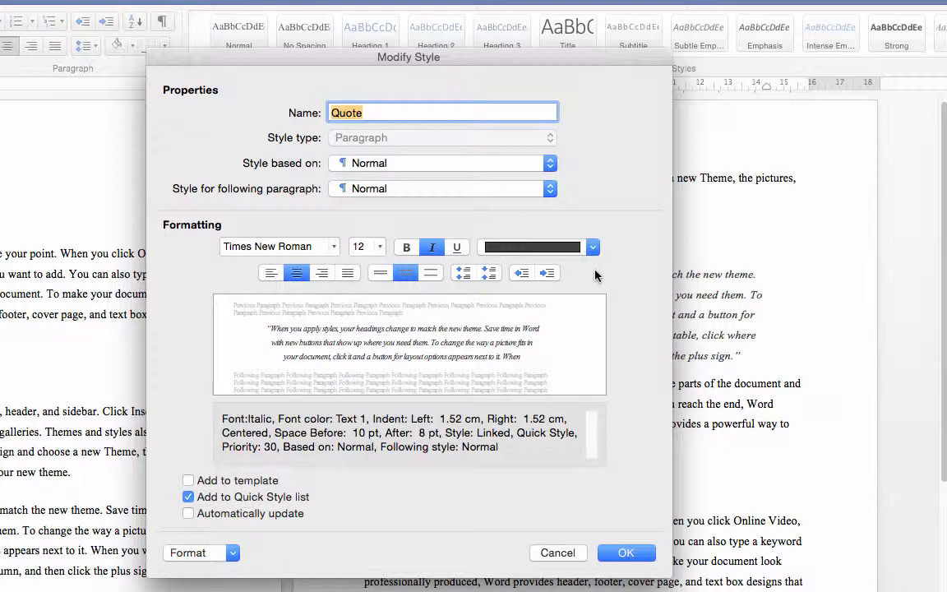
{"action": "left_click_drag", "start_coordinate": [543, 59], "coordinate": [229, 55]}
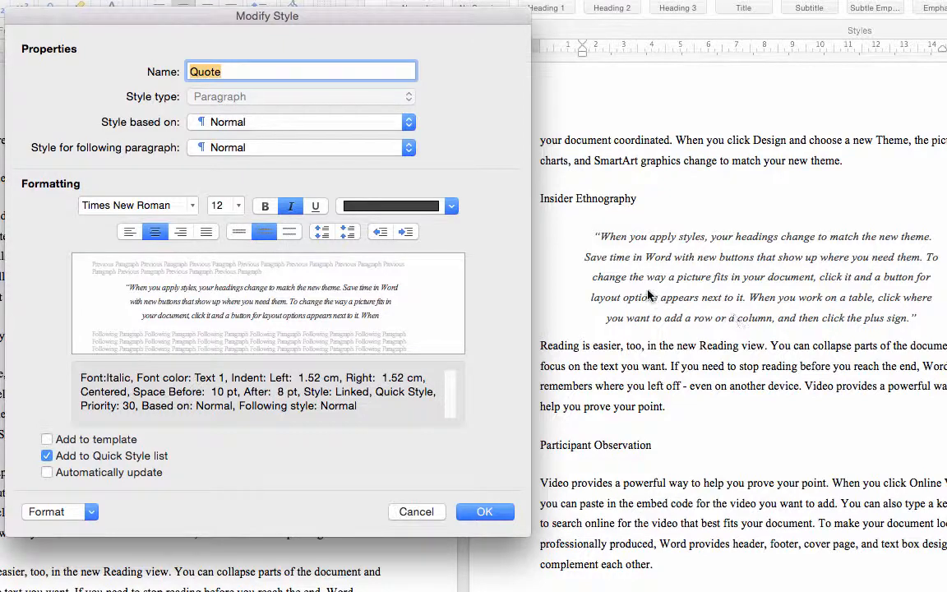
{"action": "left_click", "coordinate": [290, 206]}
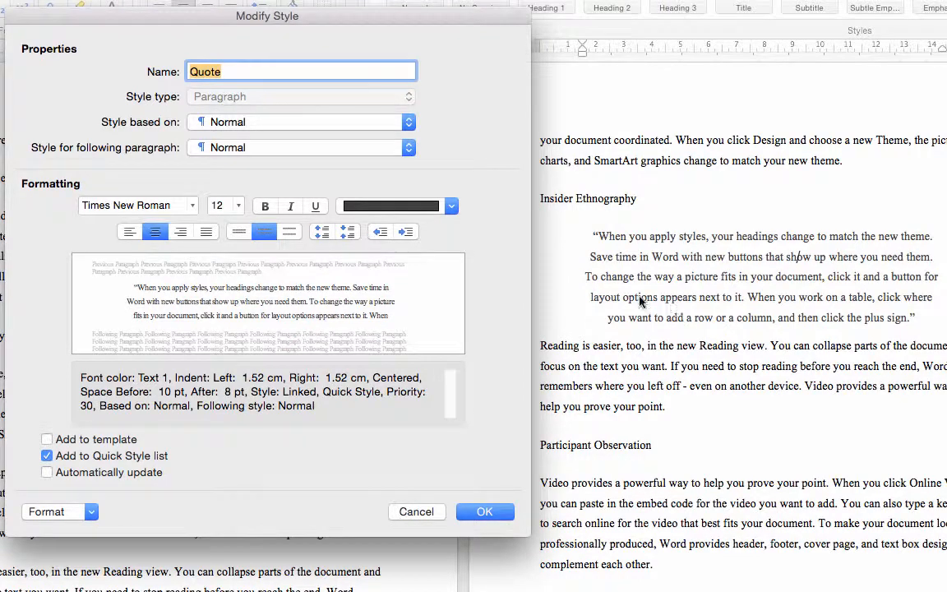
{"action": "left_click", "coordinate": [291, 207]}
{"action": "left_click", "coordinate": [291, 208]}
- Set the paragraph alignment of the Quote style to Left
{"action": "left_click", "coordinate": [90, 511]}
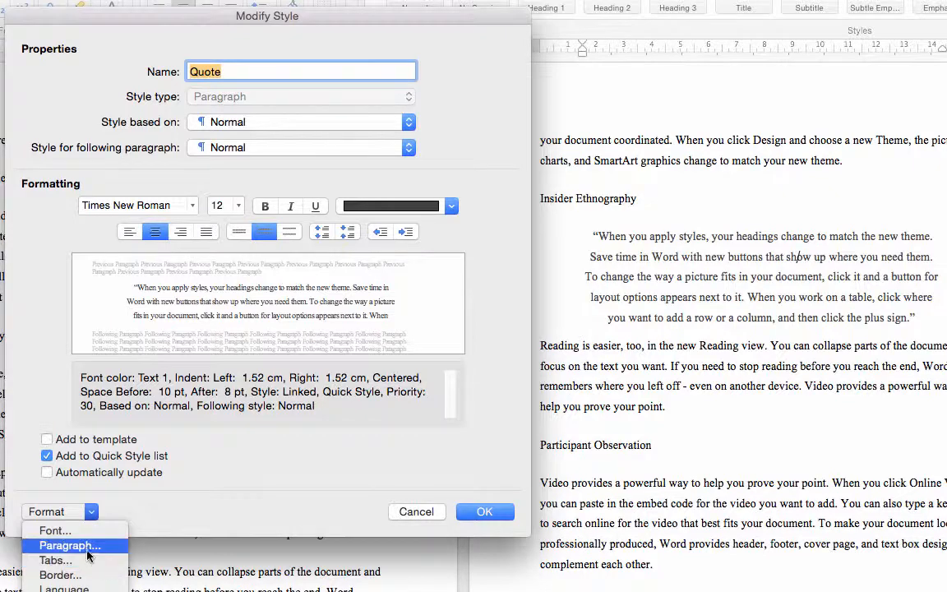
{"action": "left_click", "coordinate": [78, 546]}
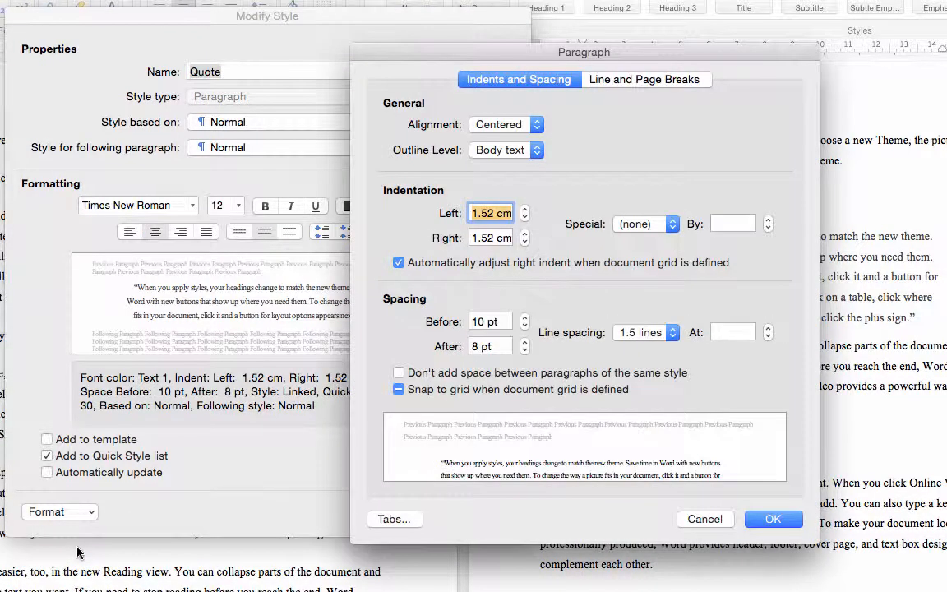
{"action": "left_click_drag", "start_coordinate": [631, 12], "coordinate": [309, 5]}
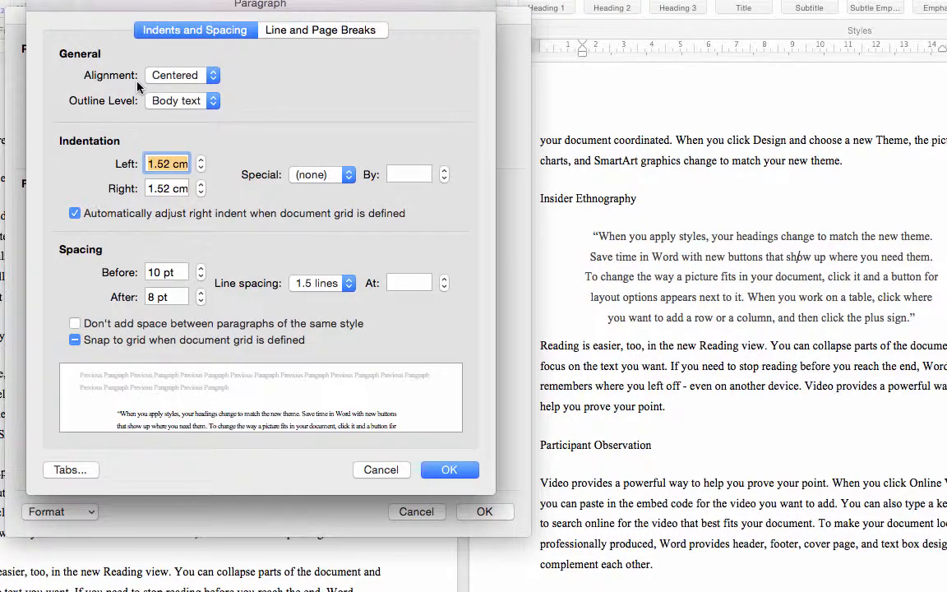
{"action": "left_click", "coordinate": [196, 75]}
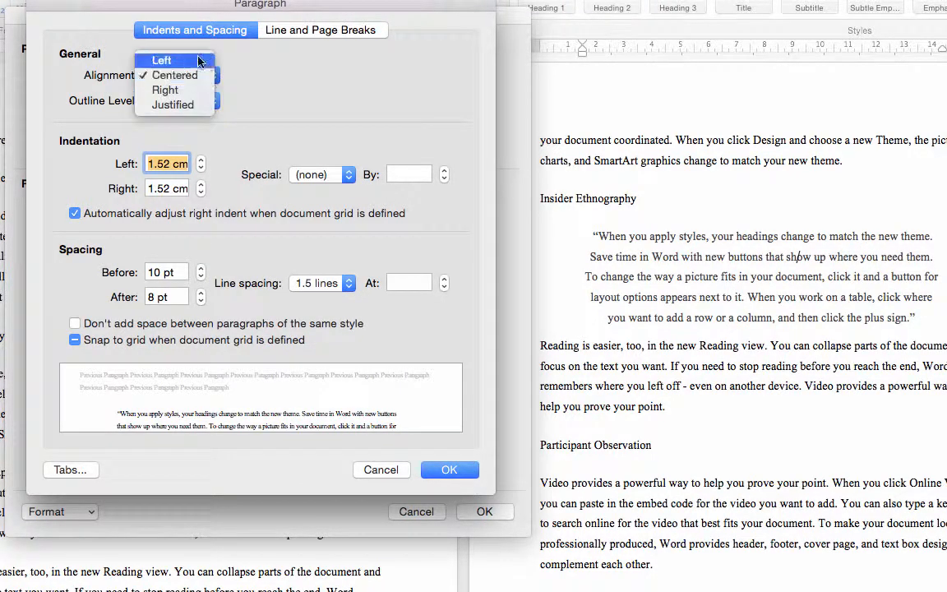
{"action": "left_click", "coordinate": [198, 61]}
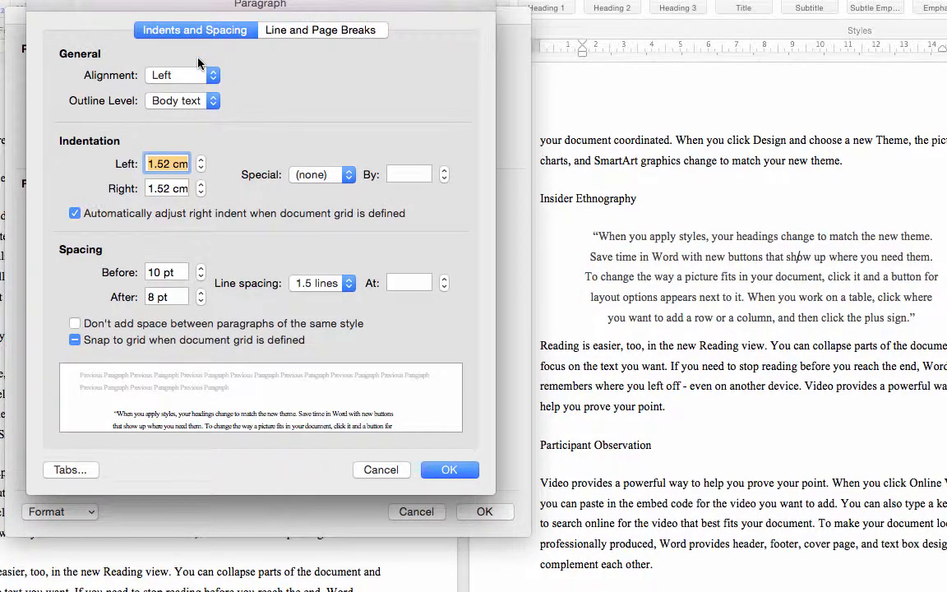
{"action": "left_click", "coordinate": [207, 75]}
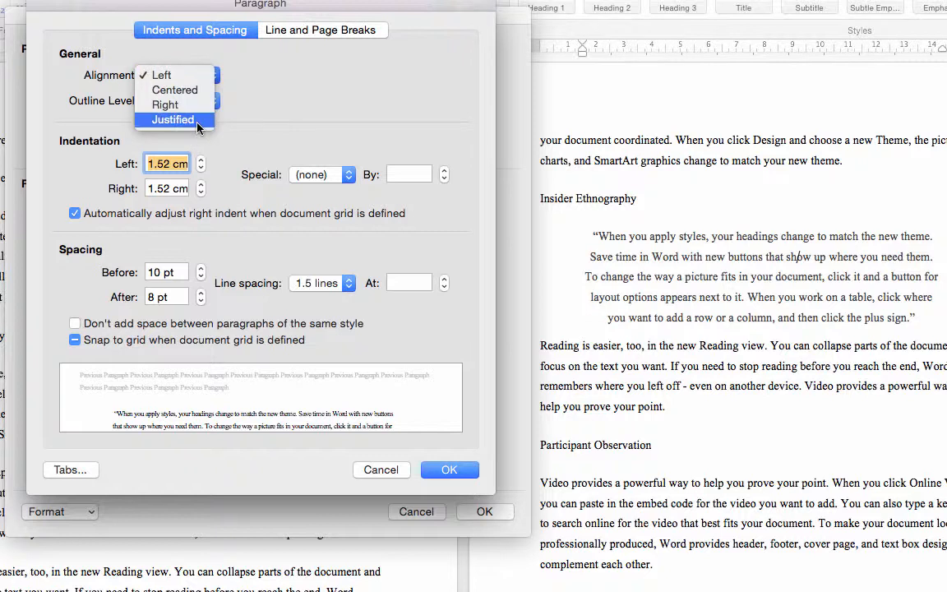
{"action": "left_click", "coordinate": [317, 104]}
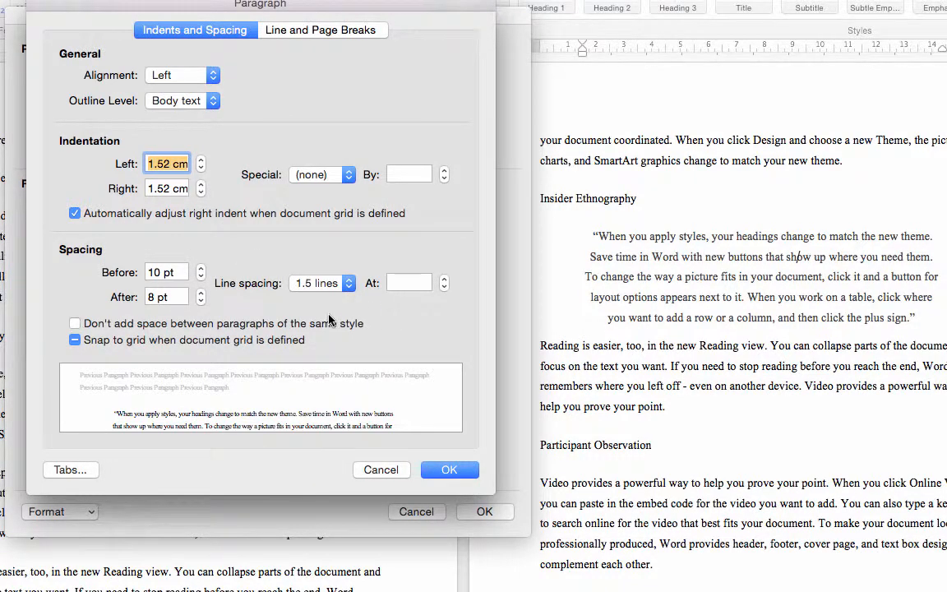
- Give the Quote style single line spacing with 12 pt before and 12 pt after, and save the style changes
{"action": "left_click", "coordinate": [349, 284]}
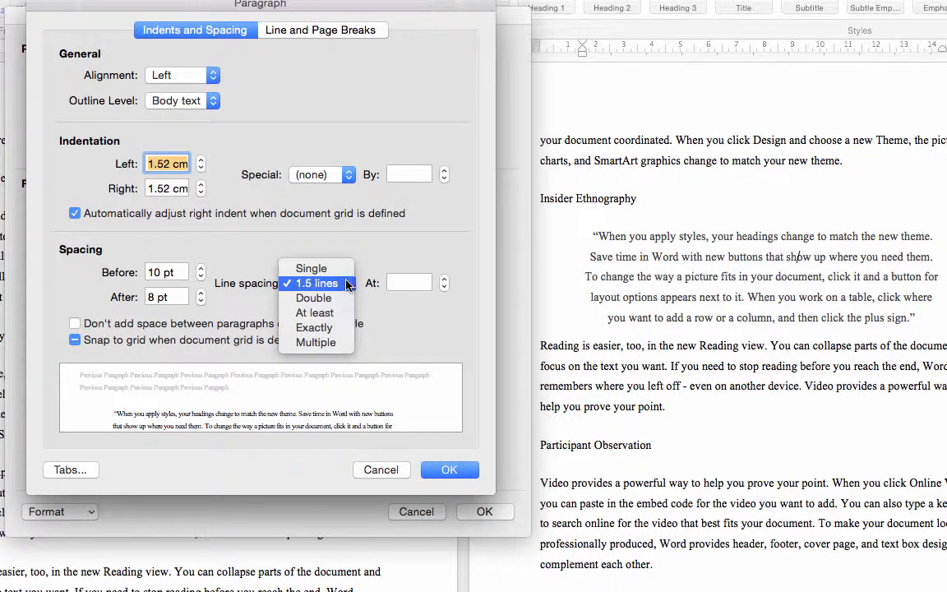
{"action": "left_click", "coordinate": [329, 272]}
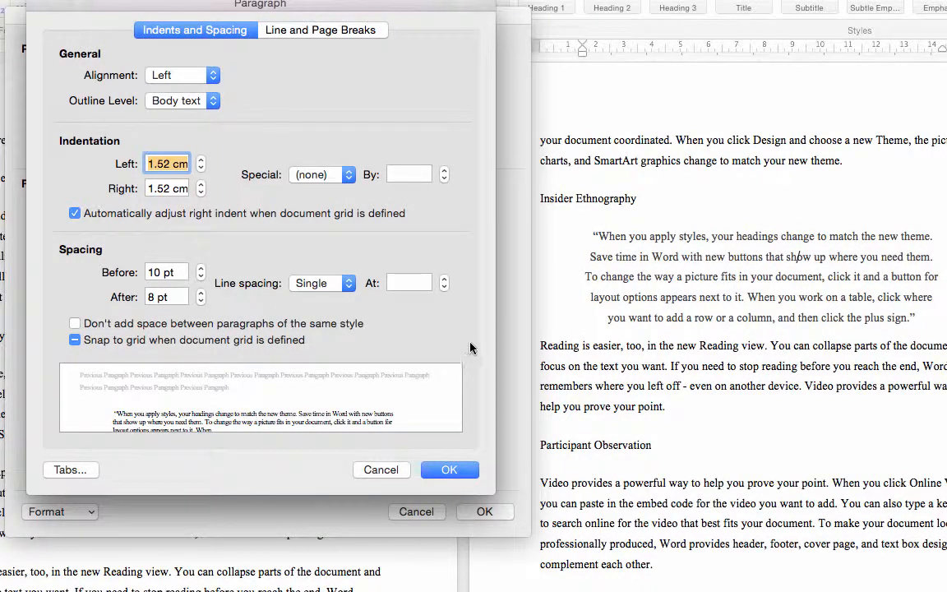
{"action": "left_click", "coordinate": [201, 294]}
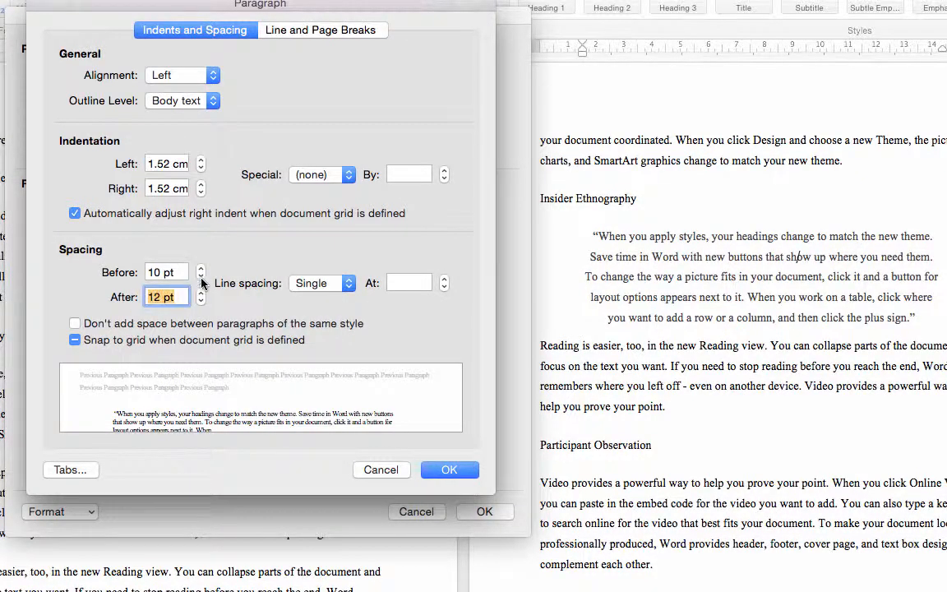
{"action": "left_click", "coordinate": [200, 268]}
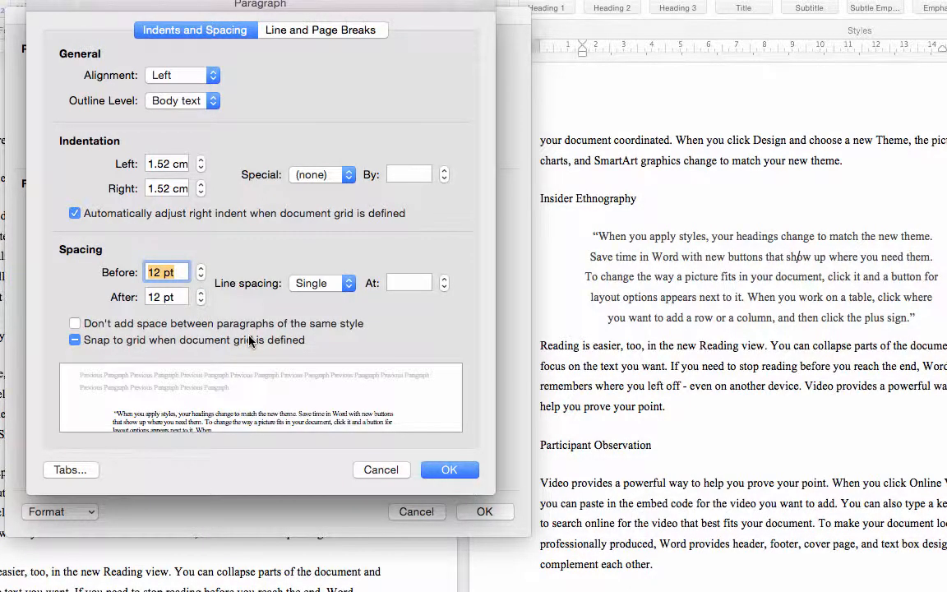
{"action": "left_click", "coordinate": [450, 470]}
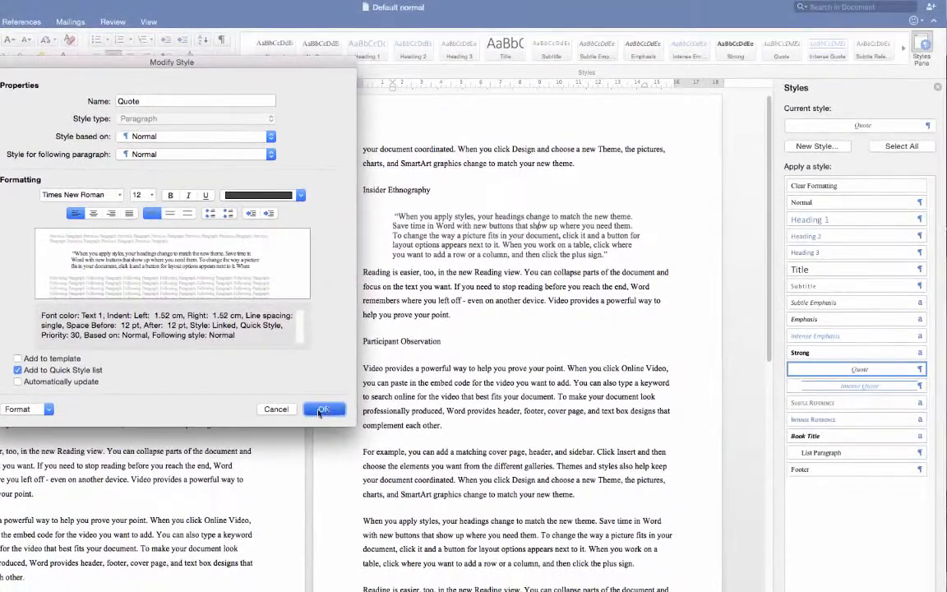
{"action": "left_click", "coordinate": [484, 511]}
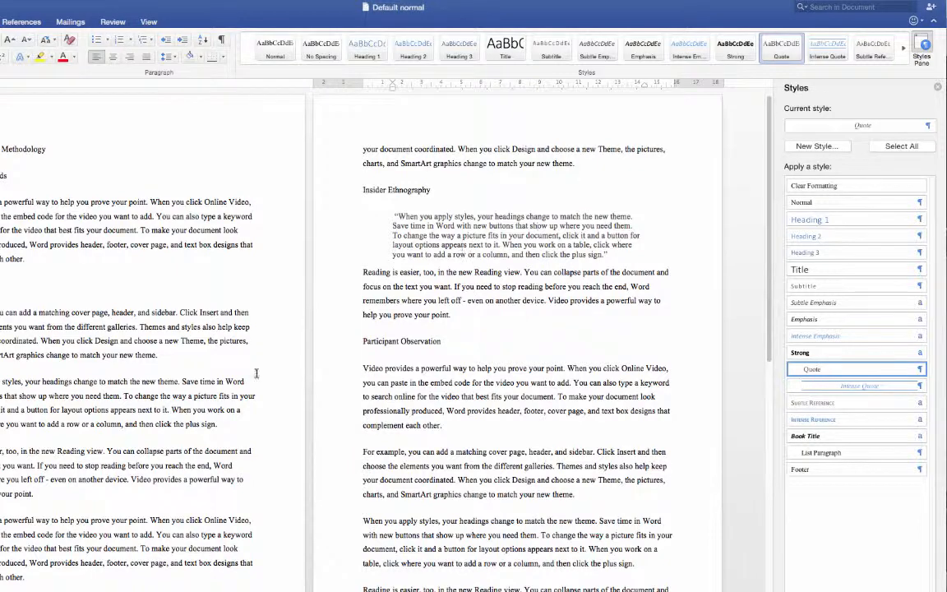
- Try the Quote style on the paragraph starting "For example, you can add" and return it to Normal
{"action": "left_click", "coordinate": [489, 451]}
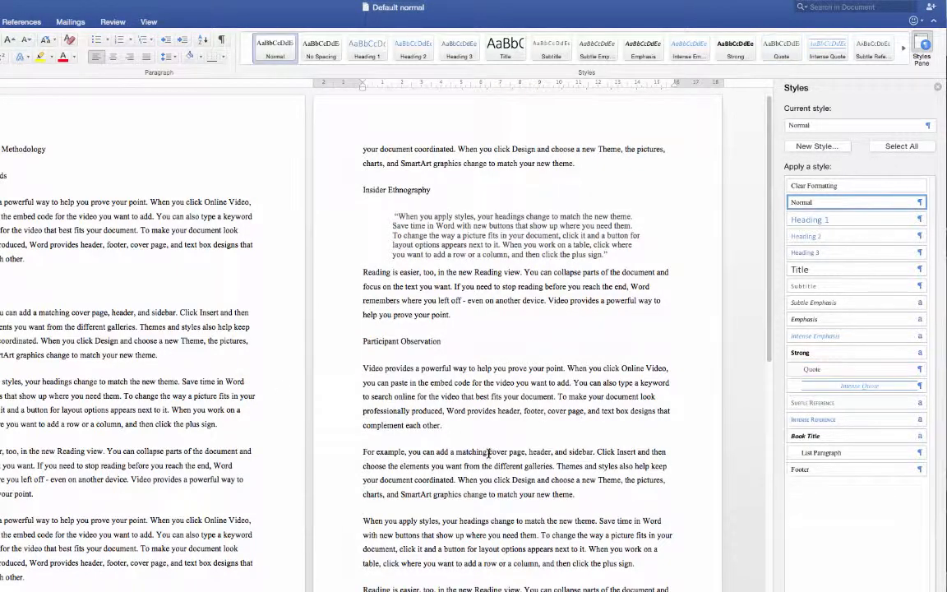
{"action": "left_click", "coordinate": [838, 369]}
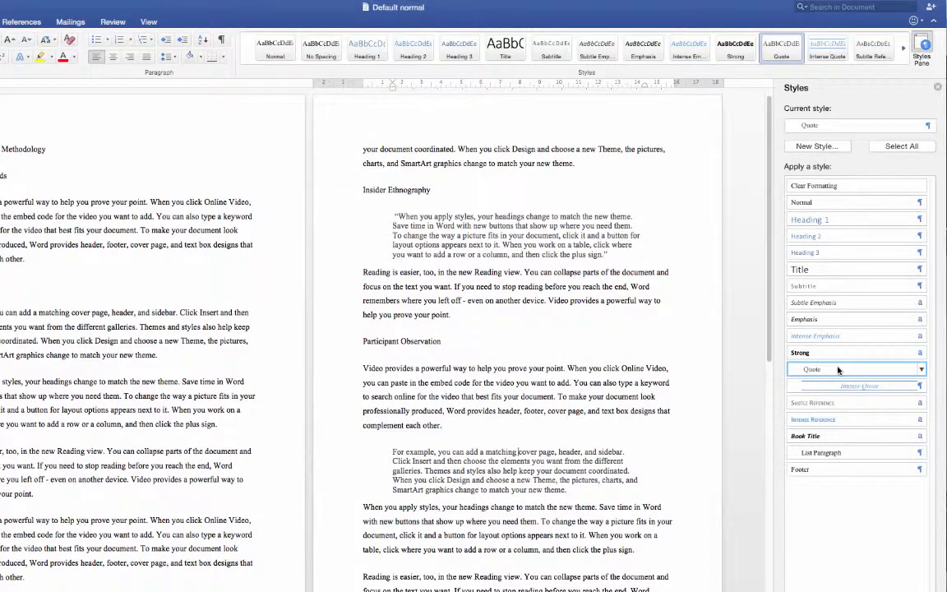
{"action": "scroll", "coordinate": [477, 503], "scroll_direction": "down", "scroll_amount": 1}
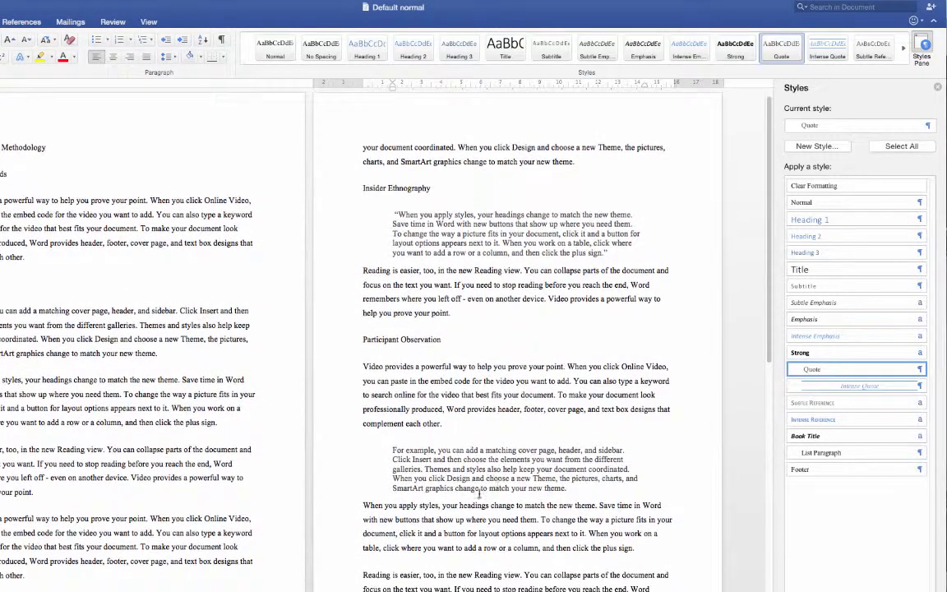
{"action": "left_click", "coordinate": [802, 202]}
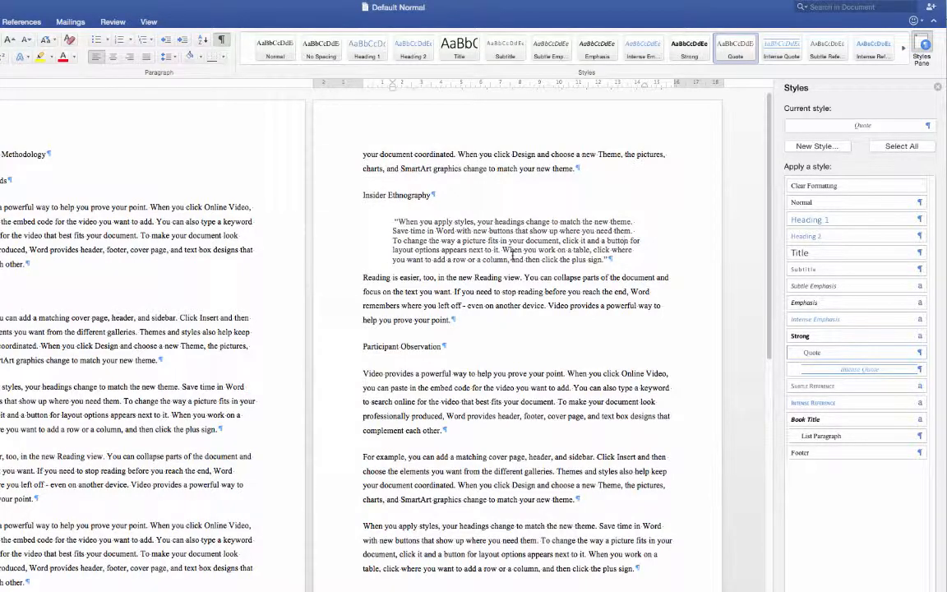
- Set the Quote style's paragraph spacing to 18 pt before and 18 pt after
{"action": "left_click", "coordinate": [922, 354]}
{"action": "left_click", "coordinate": [332, 420]}
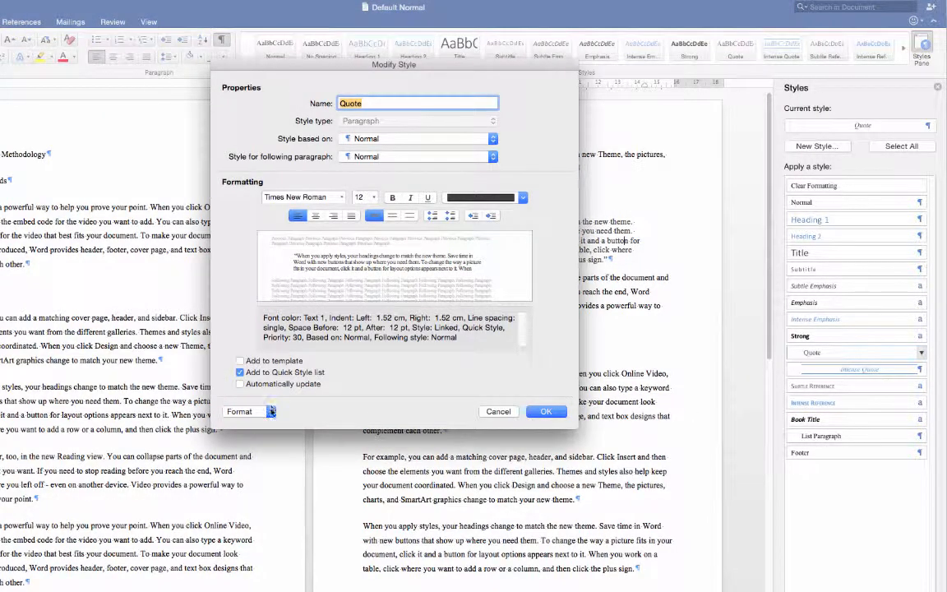
{"action": "left_click", "coordinate": [268, 410]}
{"action": "left_click", "coordinate": [254, 435]}
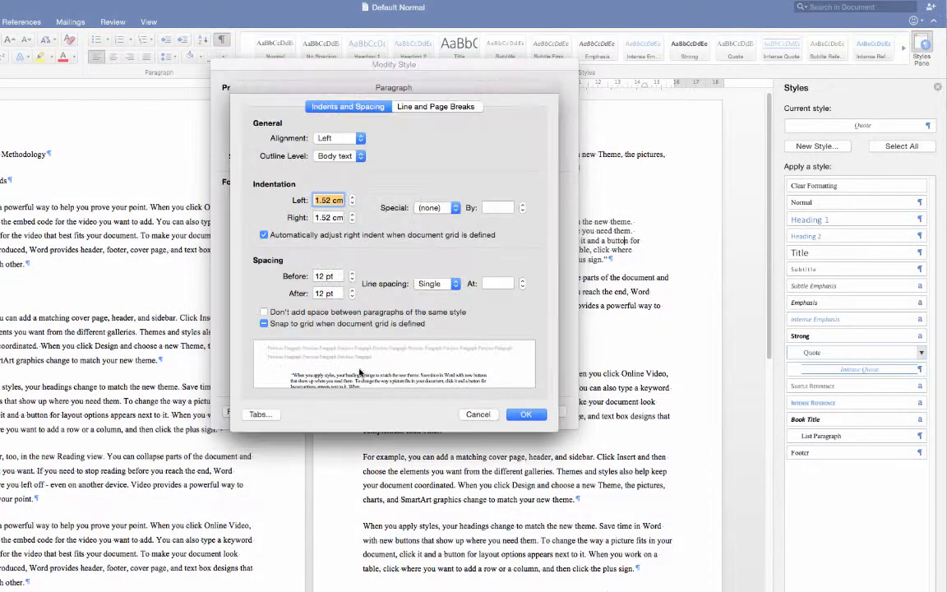
{"action": "left_click", "coordinate": [352, 273]}
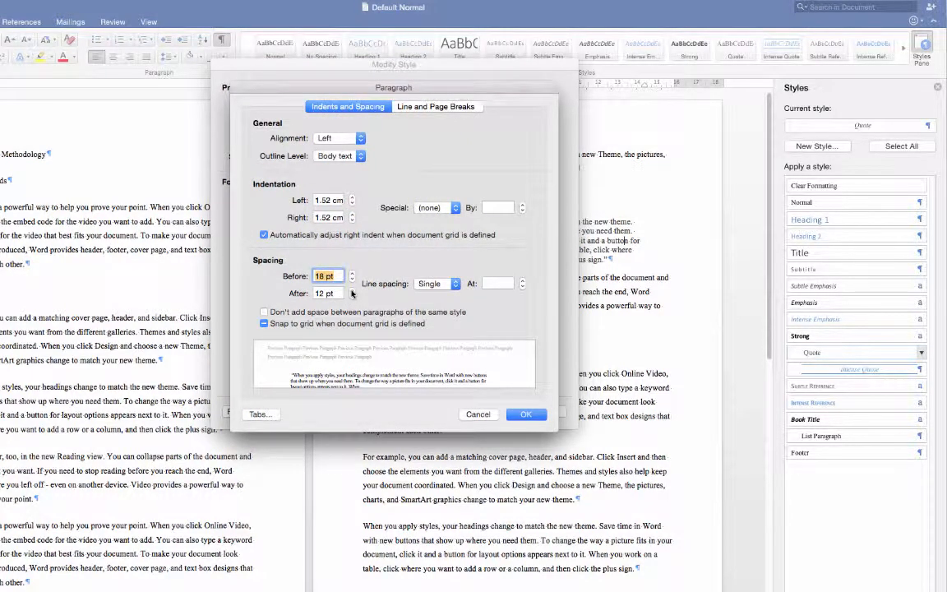
{"action": "left_click", "coordinate": [351, 289]}
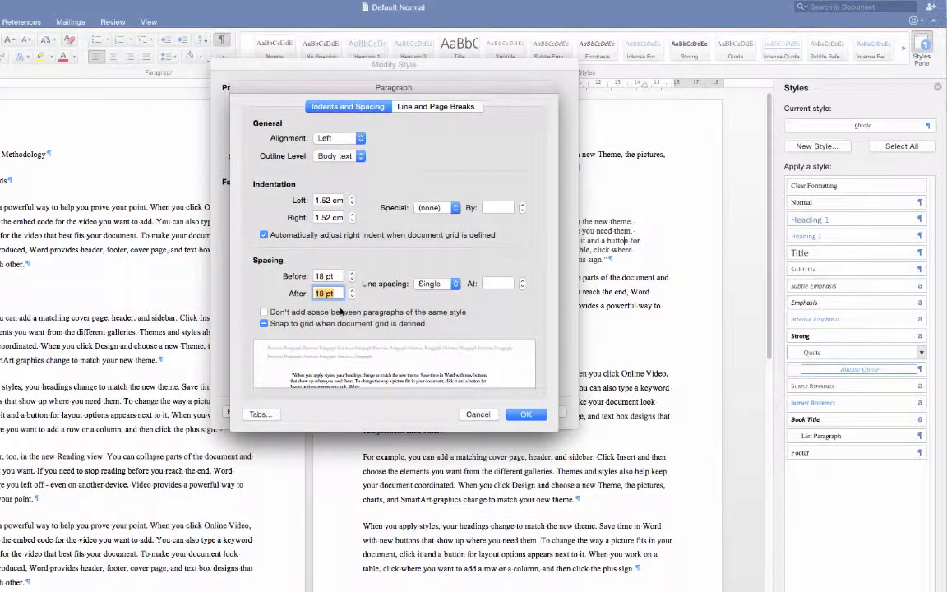
- Lower the Quote style's spacing before the paragraph and save the style changes
{"action": "left_click", "coordinate": [316, 275]}
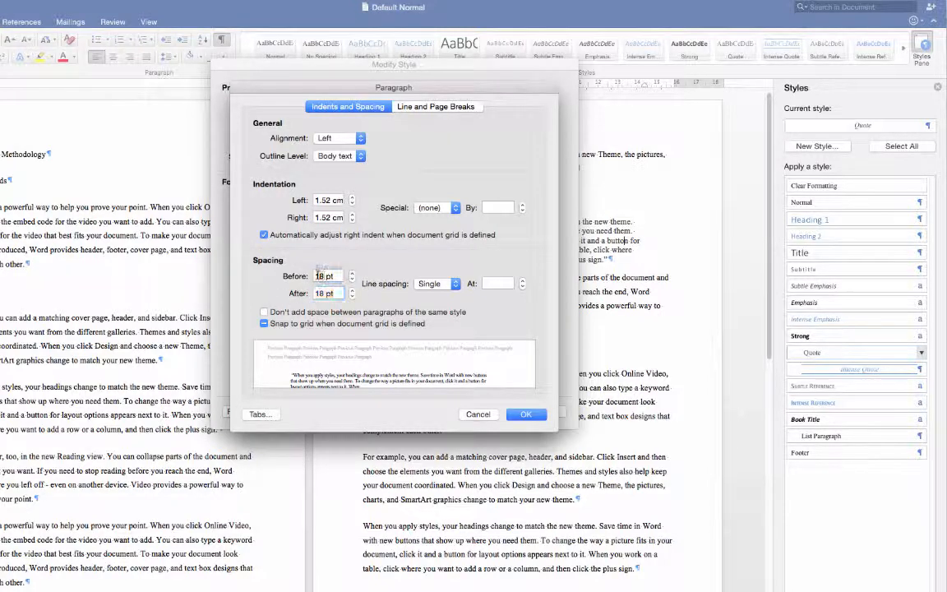
{"action": "key", "text": "Delete"}
{"action": "type", "text": "5"}
{"action": "left_click", "coordinate": [353, 279]}
{"action": "left_click", "coordinate": [353, 279]}
{"action": "left_click", "coordinate": [352, 278]}
{"action": "left_click", "coordinate": [352, 274]}
{"action": "left_click", "coordinate": [526, 413]}
{"action": "left_click", "coordinate": [544, 412]}
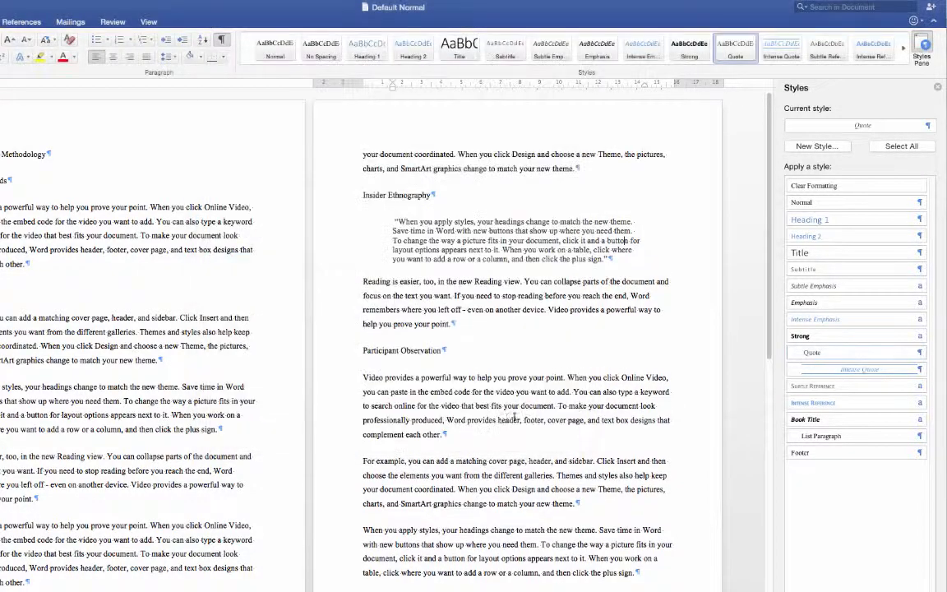